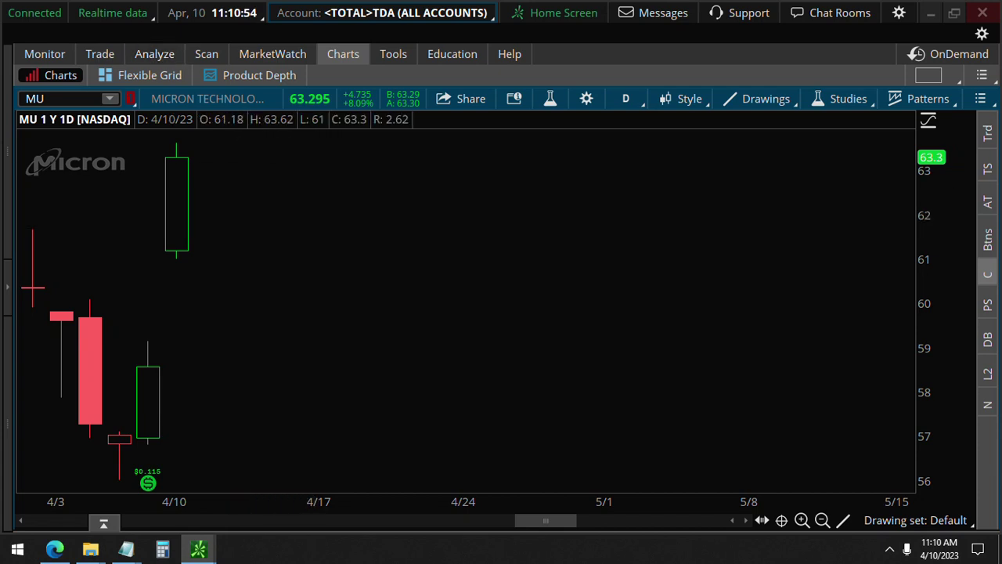
Step: Underline the MU chart header and circle the current price and daily change, clearing the temporary markings
{"action": "left_click_drag", "start_coordinate": [145, 32], "coordinate": [272, 26]}
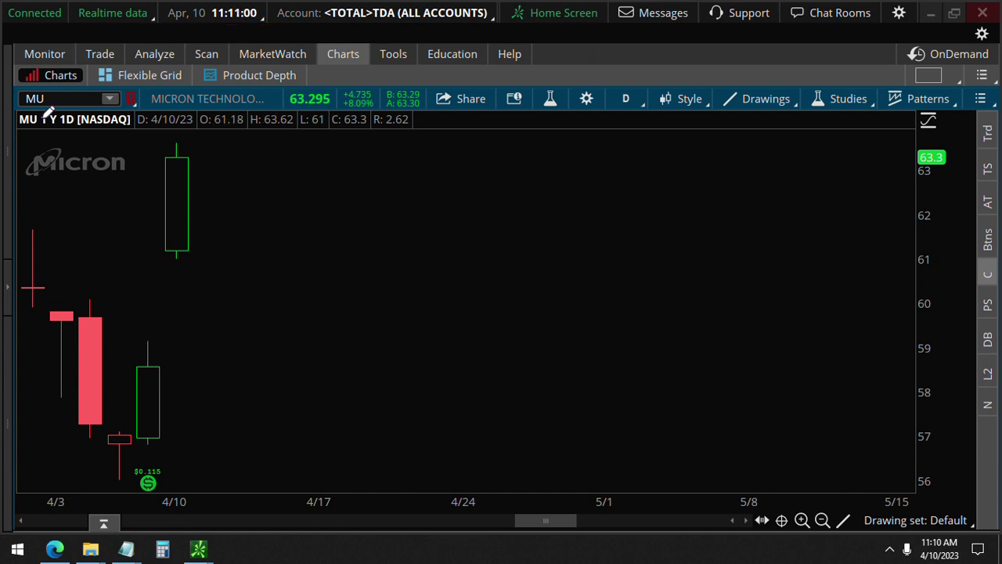
{"action": "left_click_drag", "start_coordinate": [22, 113], "coordinate": [289, 112]}
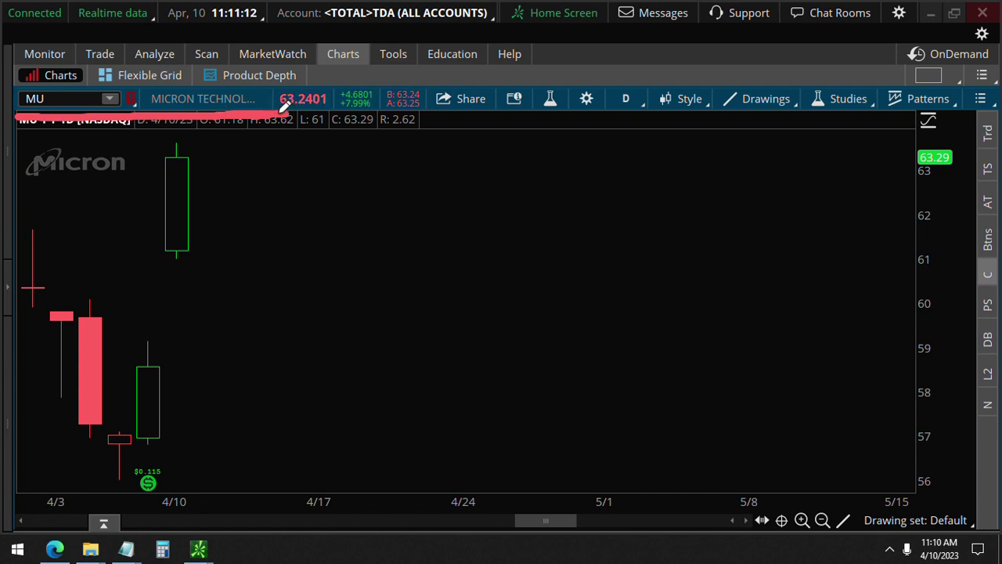
{"action": "key", "text": "e"}
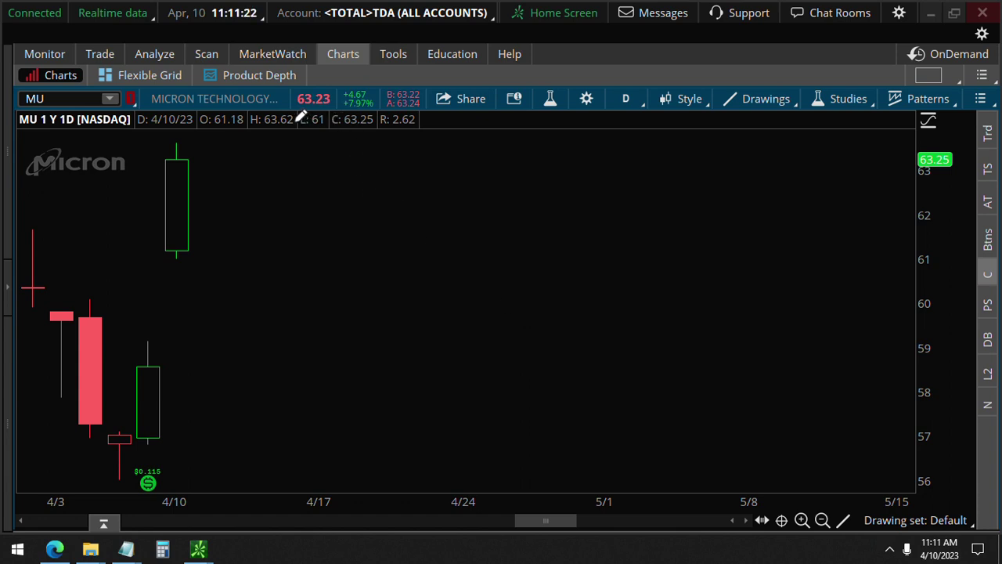
{"action": "mouse_move", "coordinate": [297, 120]}
{"action": "left_mouse_down"}
{"action": "mouse_move", "coordinate": [392, 113]}
{"action": "mouse_move", "coordinate": [377, 72]}
{"action": "mouse_move", "coordinate": [287, 86]}
{"action": "mouse_move", "coordinate": [291, 119]}
{"action": "left_mouse_up"}
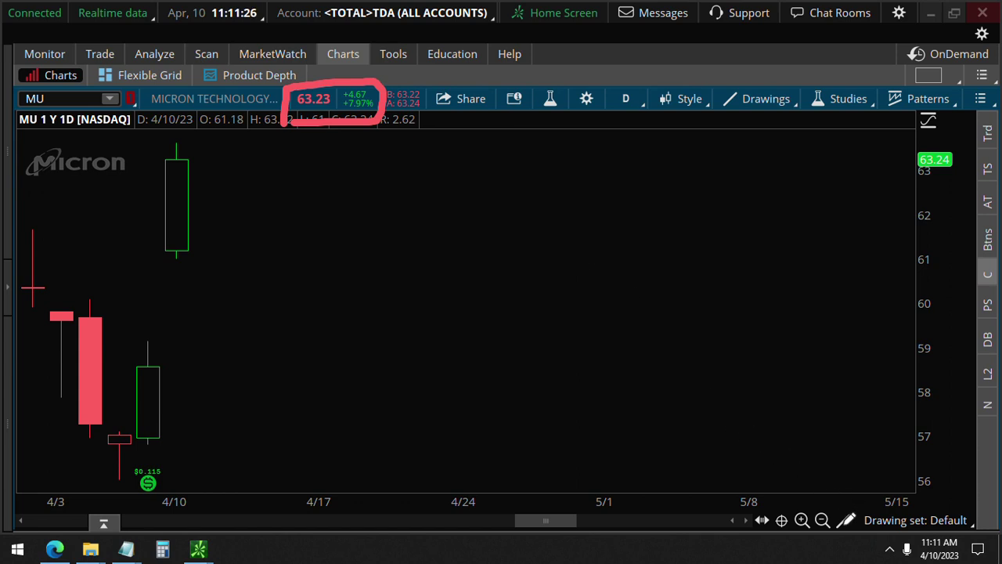
{"action": "key", "text": "Escape"}
Step: Draw a trendline from the 4/6 candle's close to the 4/10 candle's current price, at about 63.24
{"action": "left_click", "coordinate": [843, 521]}
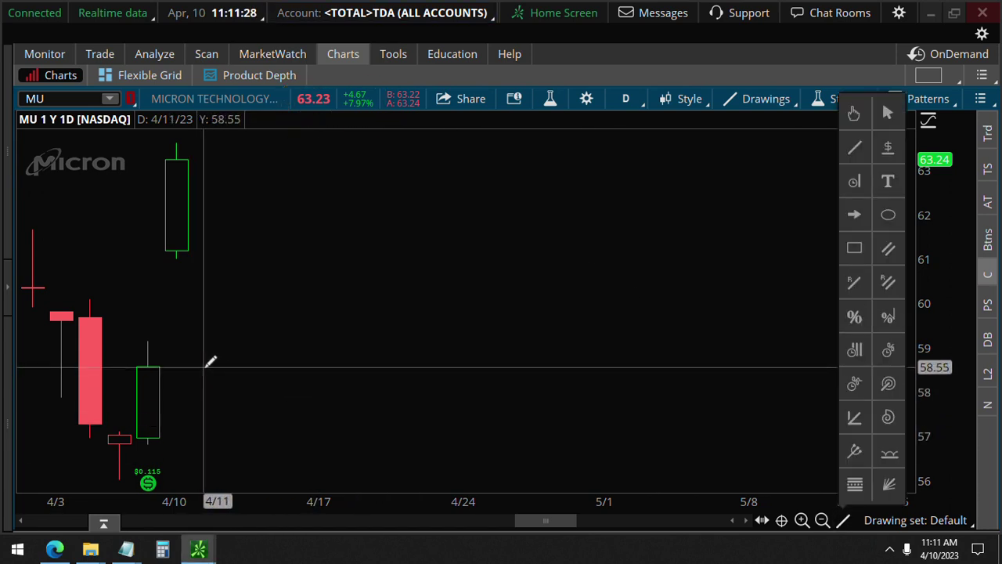
{"action": "left_click", "coordinate": [156, 362]}
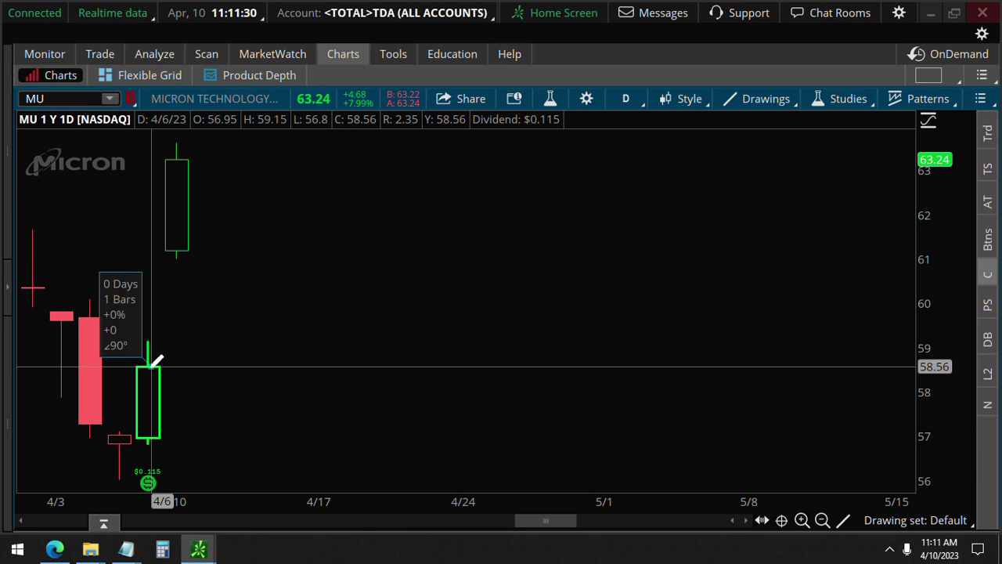
{"action": "key", "text": "Escape"}
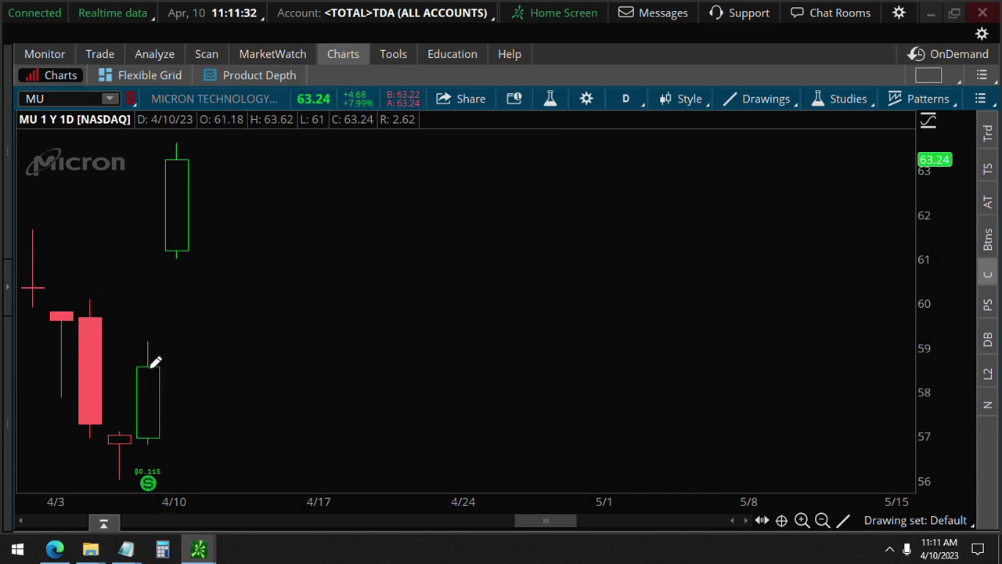
{"action": "left_click", "coordinate": [146, 368]}
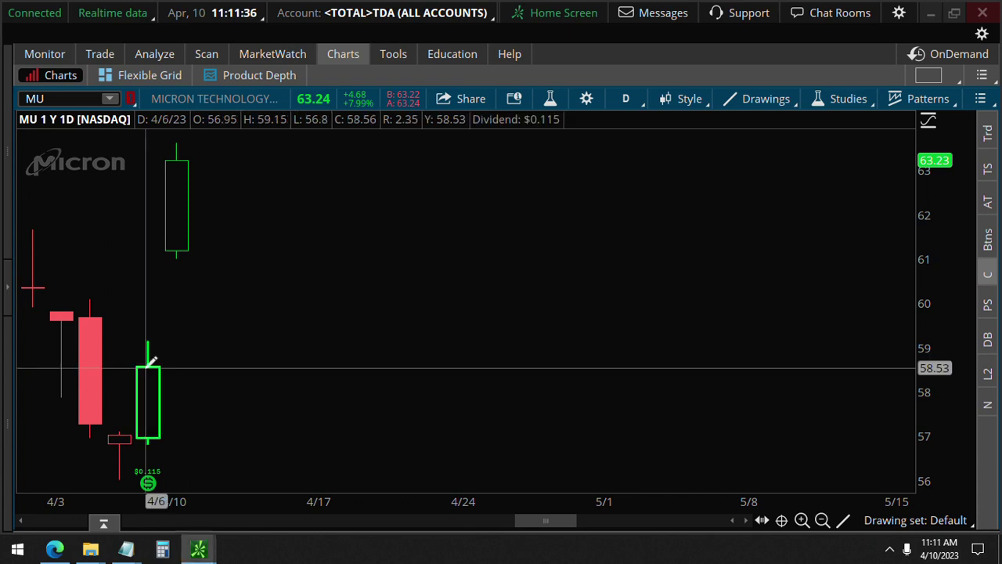
{"action": "left_click", "coordinate": [145, 367]}
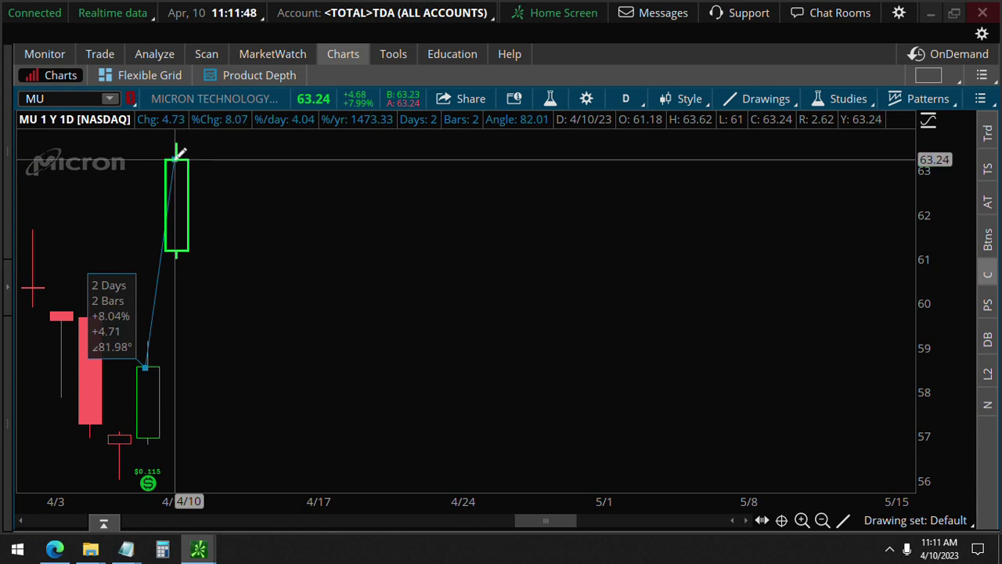
{"action": "left_click", "coordinate": [179, 153]}
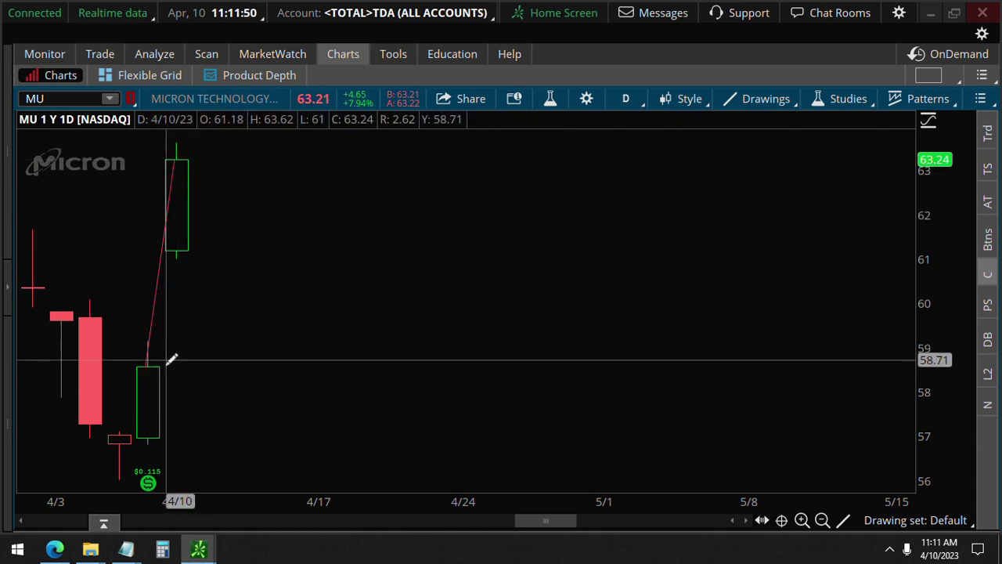
Step: Sketch a temporary upward arrow beside the trendline to point out the price jump, and clear it
{"action": "key", "text": "ctrl"}
{"action": "mouse_move", "coordinate": [168, 365]}
{"action": "left_mouse_down"}
{"action": "mouse_move", "coordinate": [206, 247]}
{"action": "mouse_move", "coordinate": [167, 269]}
{"action": "mouse_move", "coordinate": [236, 271]}
{"action": "left_mouse_up"}
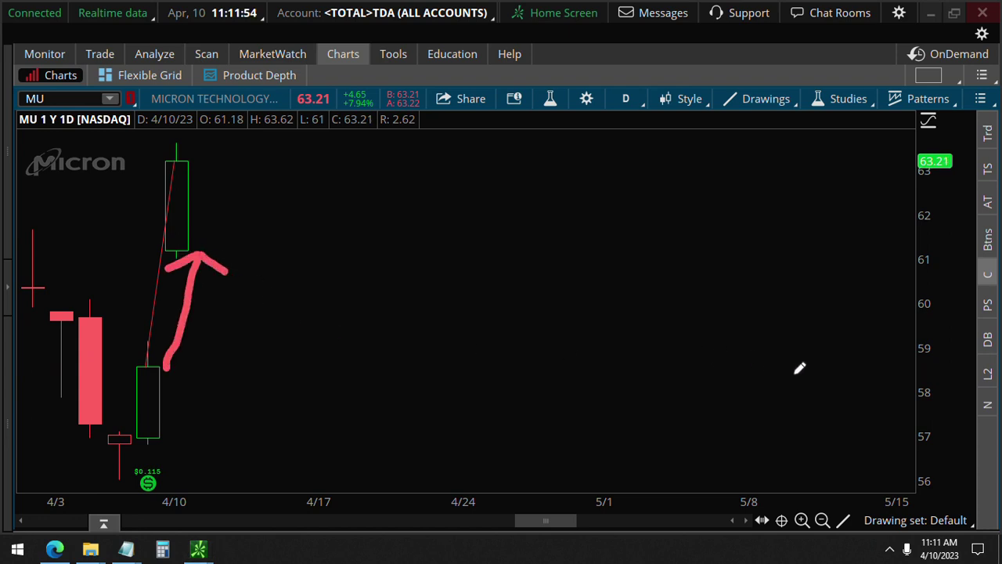
{"action": "key", "text": "Escape"}
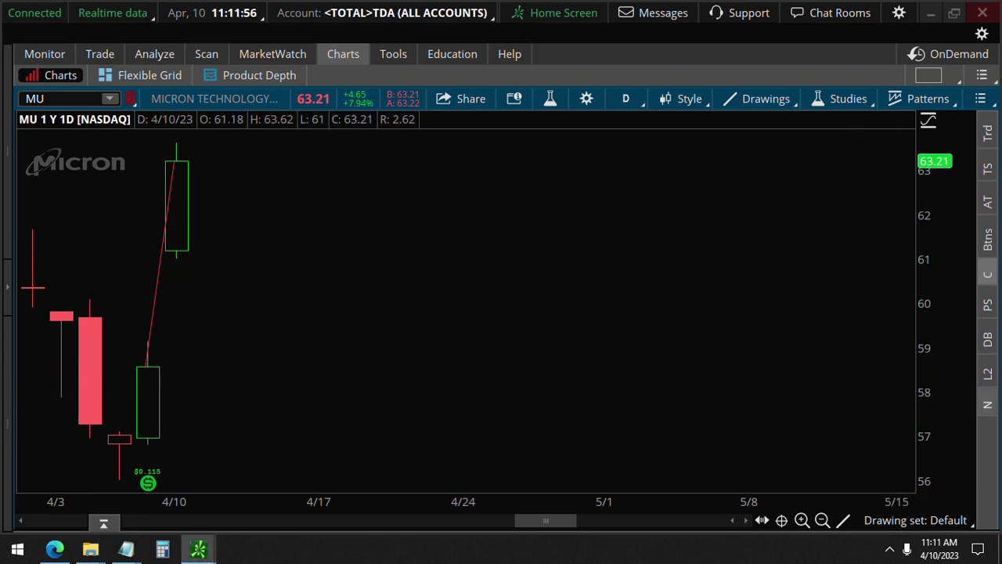
Step: Show the news list for MU and underline the headlines about the 8% rise and Cramer's Mad Dash, clearing the markings
{"action": "left_click", "coordinate": [989, 404]}
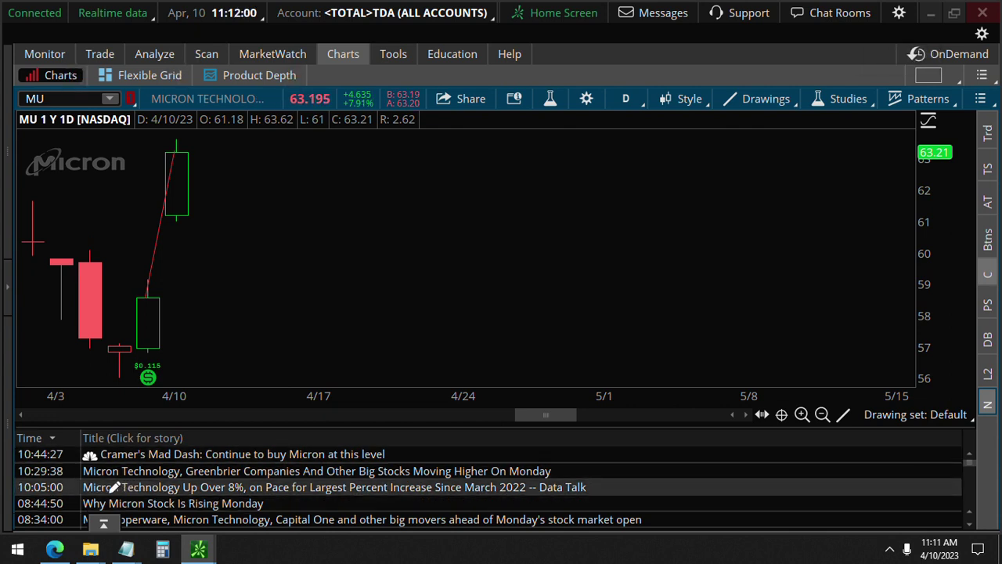
{"action": "left_click_drag", "start_coordinate": [81, 495], "coordinate": [604, 494]}
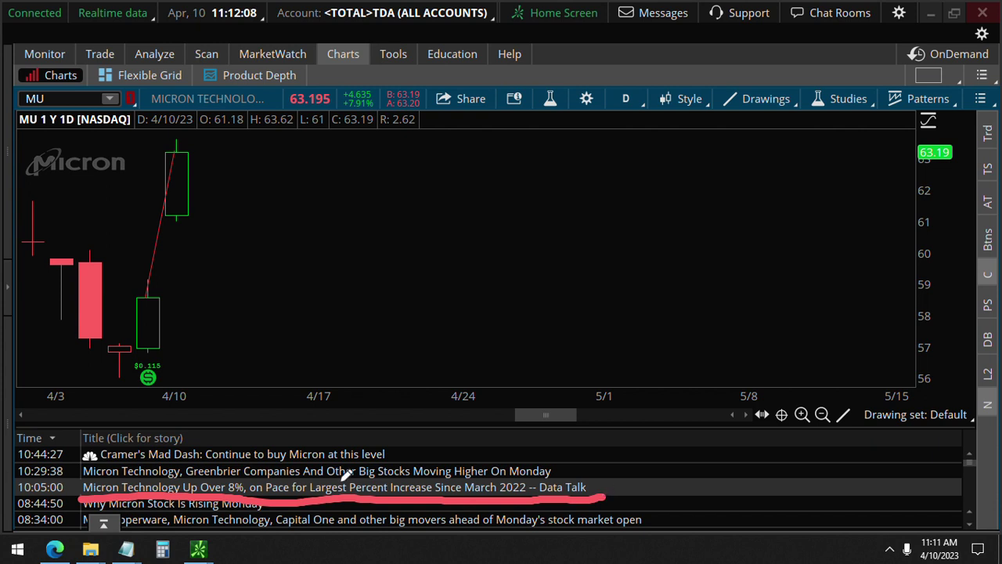
{"action": "left_click_drag", "start_coordinate": [76, 465], "coordinate": [416, 463]}
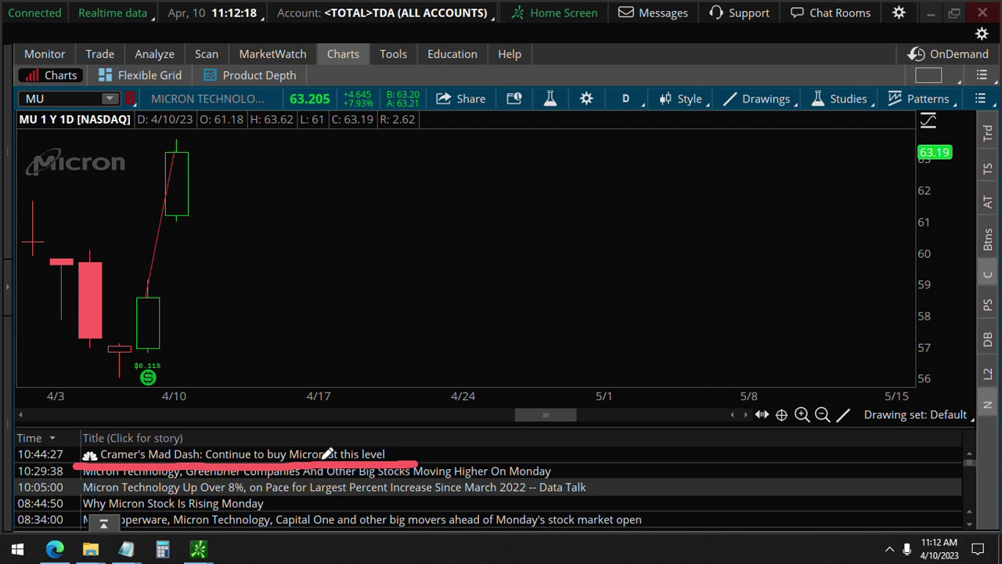
{"action": "key", "text": "ctrl+z"}
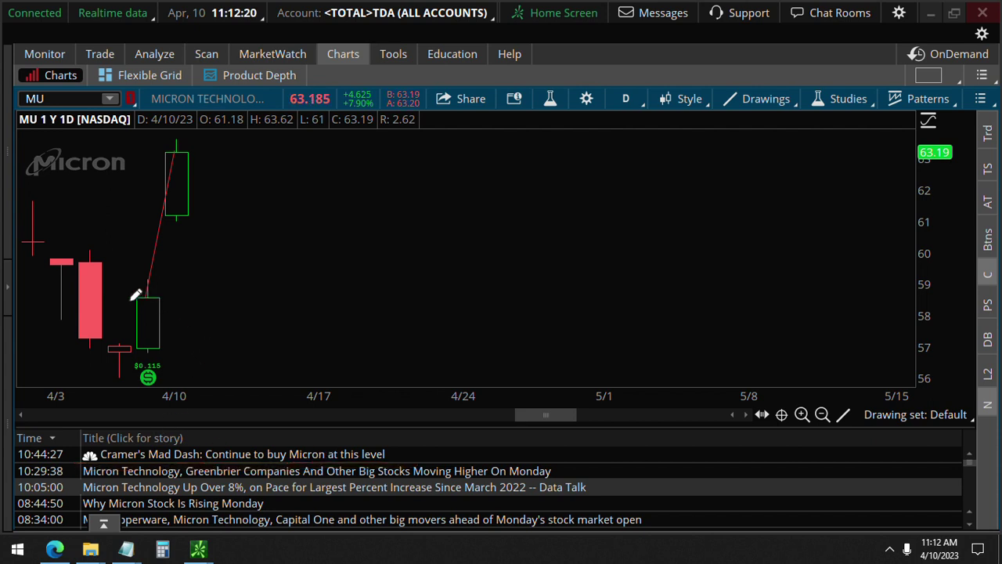
{"action": "left_click_drag", "start_coordinate": [127, 299], "coordinate": [161, 291]}
{"action": "key", "text": "ctrl+z"}
{"action": "left_click_drag", "start_coordinate": [82, 464], "coordinate": [157, 463]}
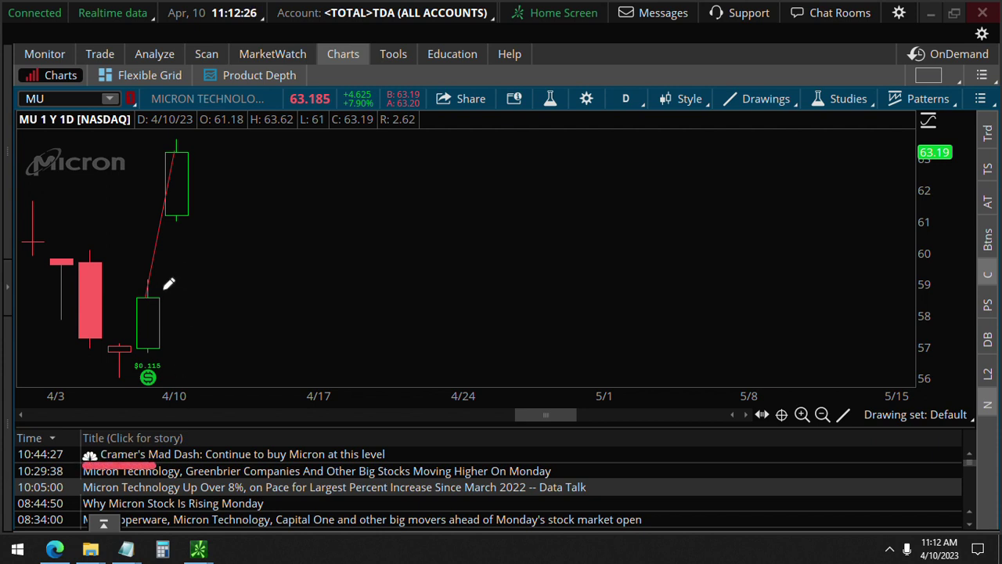
{"action": "key", "text": "ctrl+z"}
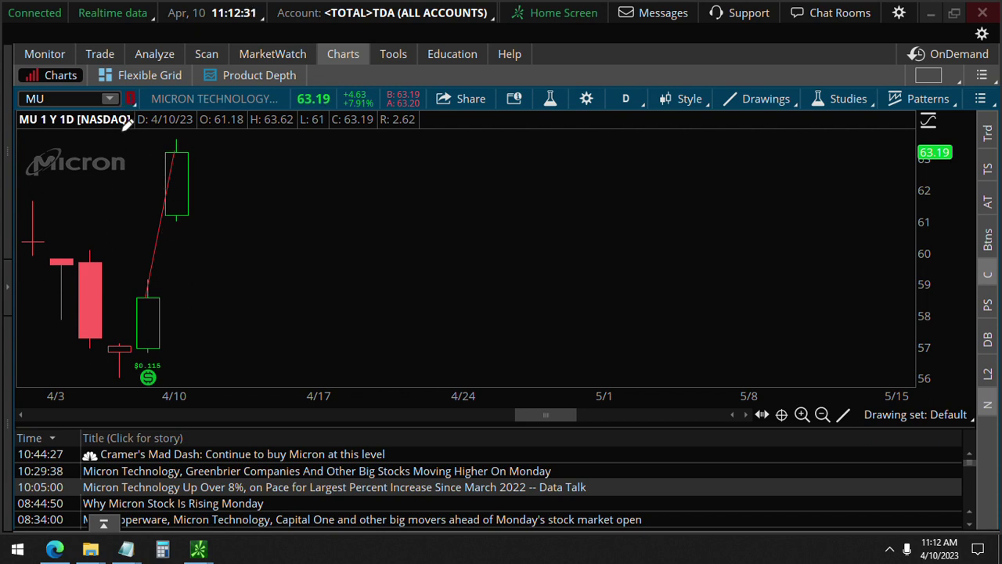
Step: Open the MU risk profile and plot the custom 21 JUL 23 simulated trade with the 62.5, 72.5 and 50 strikes
{"action": "left_click", "coordinate": [154, 53]}
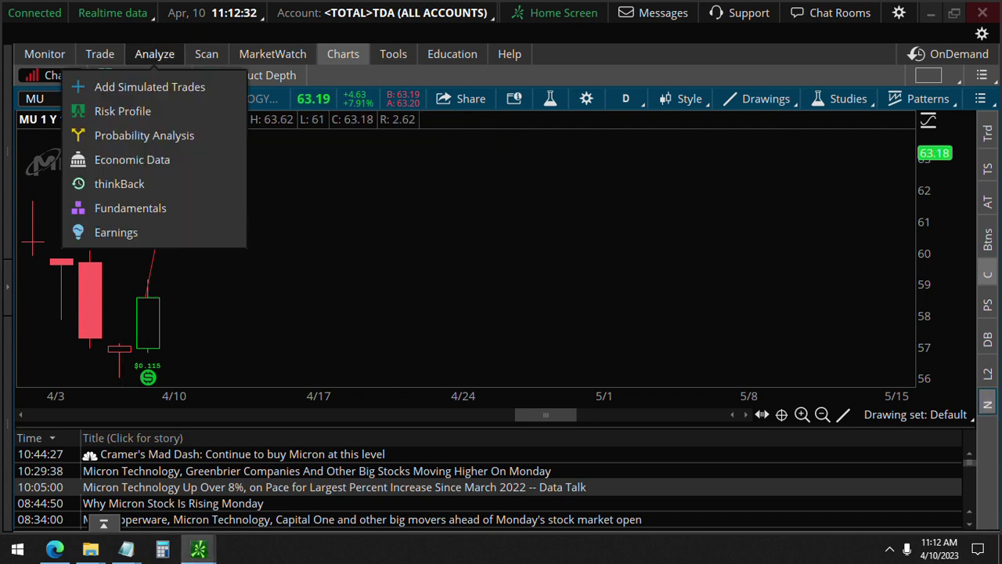
{"action": "left_click", "coordinate": [154, 53]}
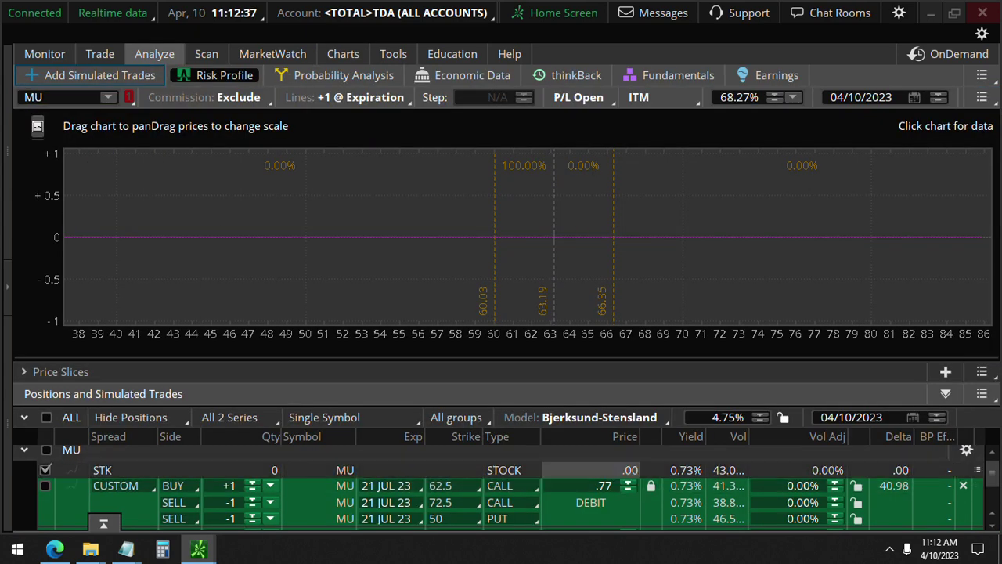
{"action": "left_click", "coordinate": [45, 486]}
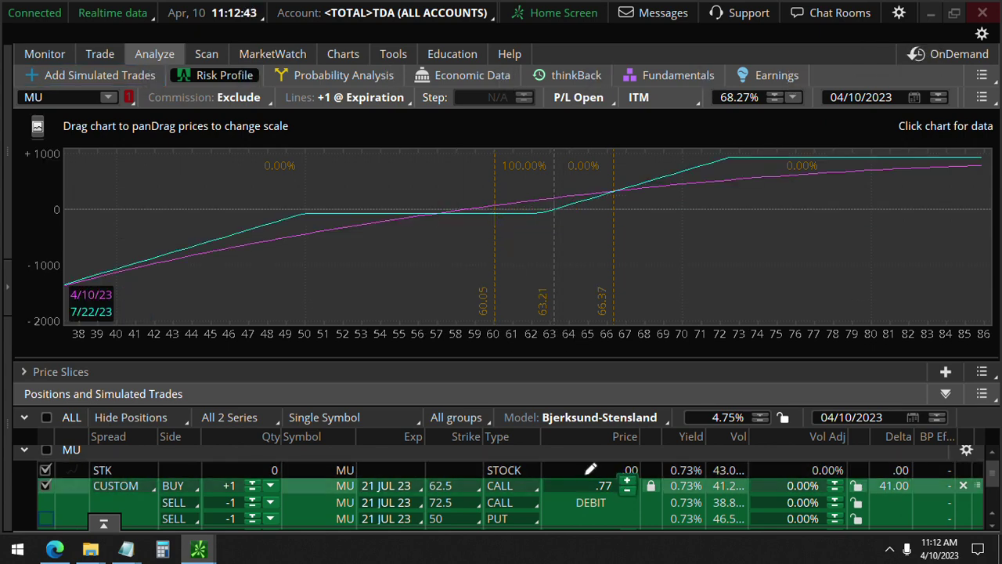
Step: Circle the custom trade's locked debit price, clear the marking, and unlock the price so it follows the market
{"action": "mouse_move", "coordinate": [591, 470]}
{"action": "left_mouse_down"}
{"action": "mouse_move", "coordinate": [627, 482]}
{"action": "mouse_move", "coordinate": [623, 501]}
{"action": "mouse_move", "coordinate": [607, 504]}
{"action": "mouse_move", "coordinate": [584, 478]}
{"action": "left_mouse_up"}
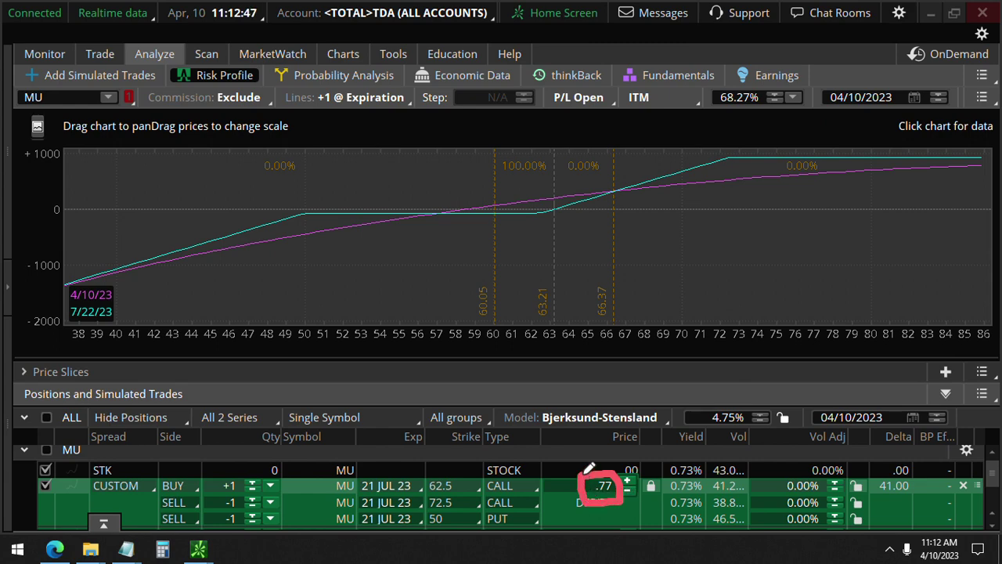
{"action": "key", "text": "Escape"}
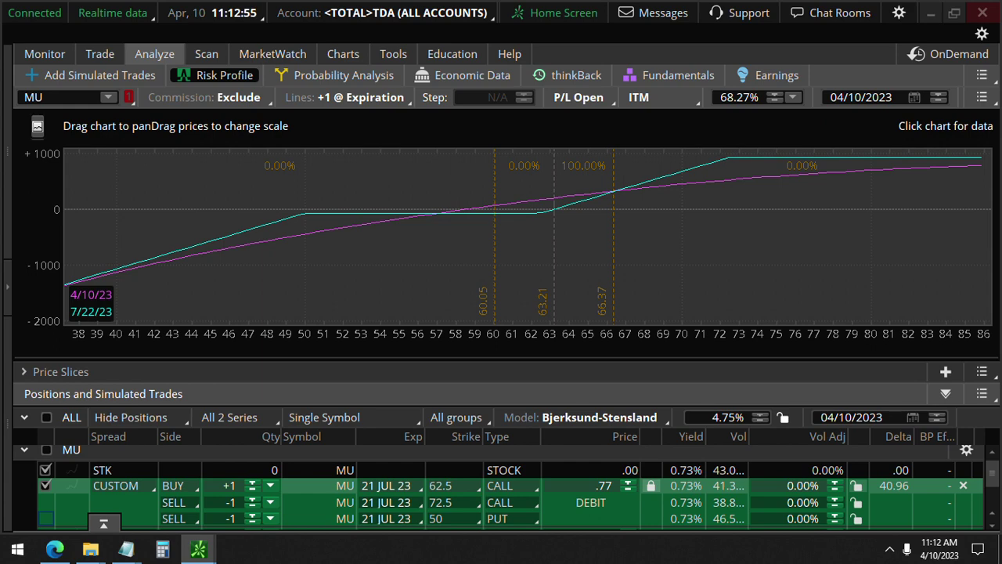
{"action": "left_click", "coordinate": [650, 486]}
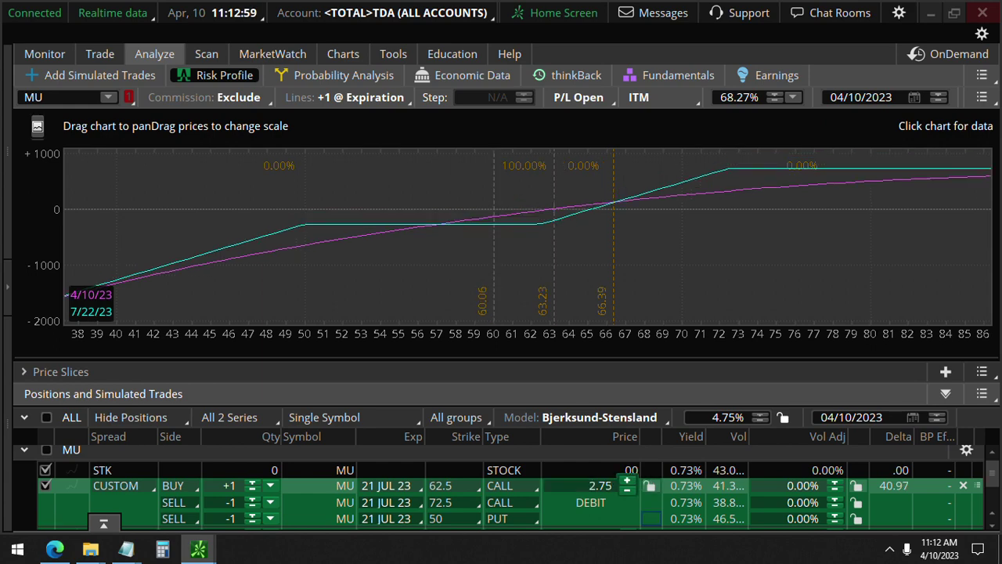
{"action": "mouse_move", "coordinate": [578, 474]}
{"action": "left_mouse_down"}
{"action": "mouse_move", "coordinate": [610, 468]}
{"action": "mouse_move", "coordinate": [631, 500]}
{"action": "mouse_move", "coordinate": [579, 503]}
{"action": "mouse_move", "coordinate": [574, 466]}
{"action": "mouse_move", "coordinate": [595, 464]}
{"action": "left_mouse_up"}
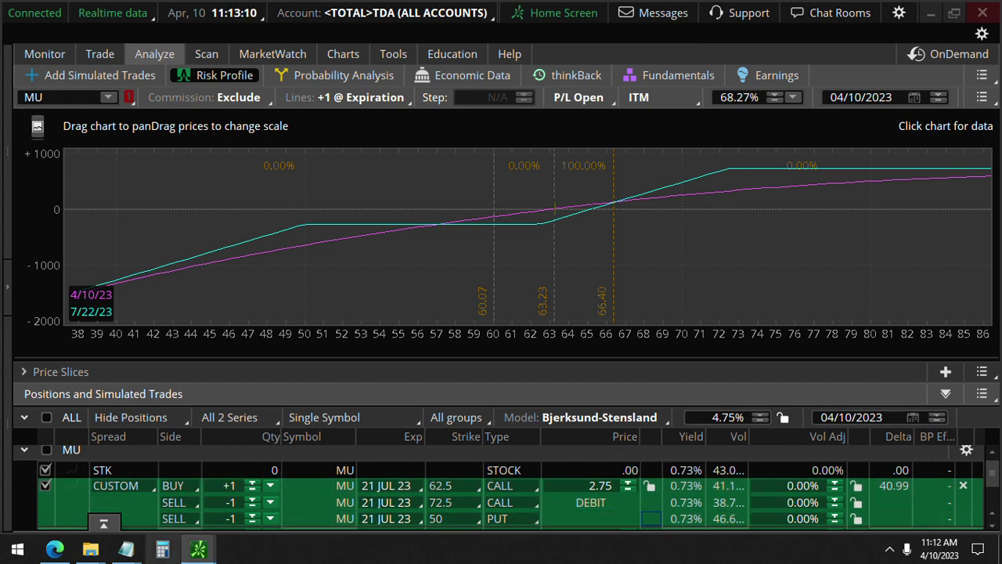
Step: Calculate the trade's percentage gain in Calculator by subtracting 77 from 275, dividing by 77 and multiplying by 100
{"action": "left_click", "coordinate": [162, 550]}
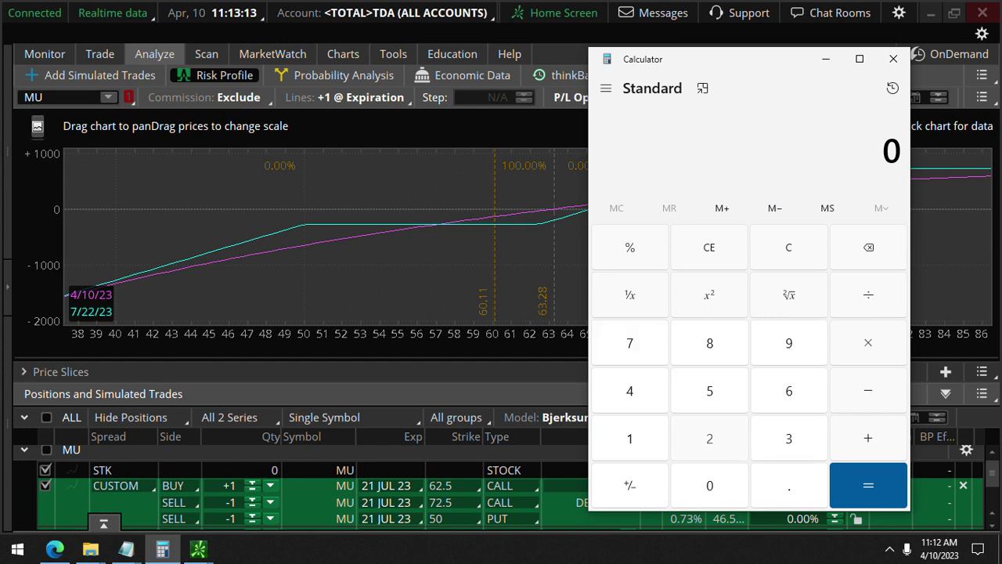
{"action": "type", "text": "275"}
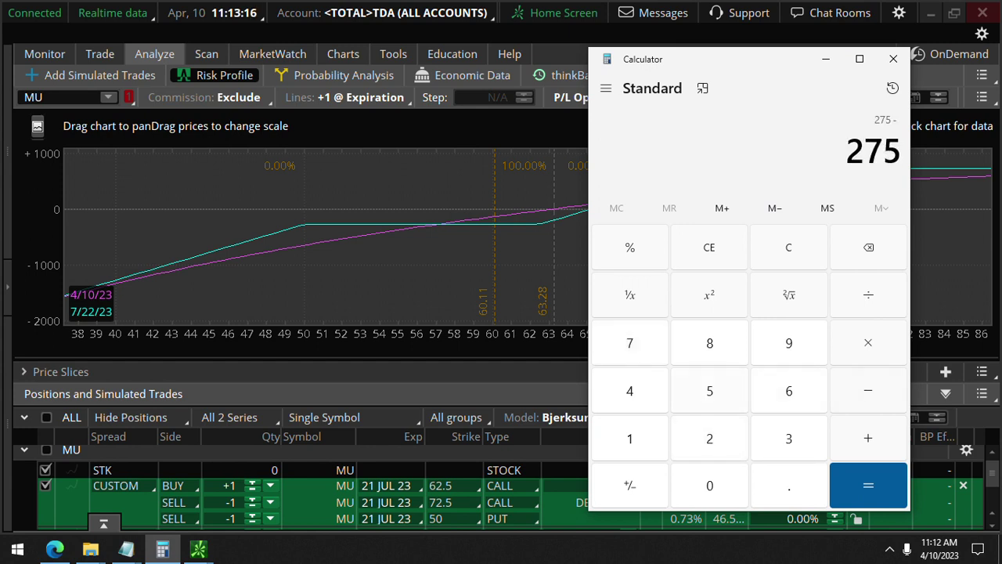
{"action": "type", "text": "77"}
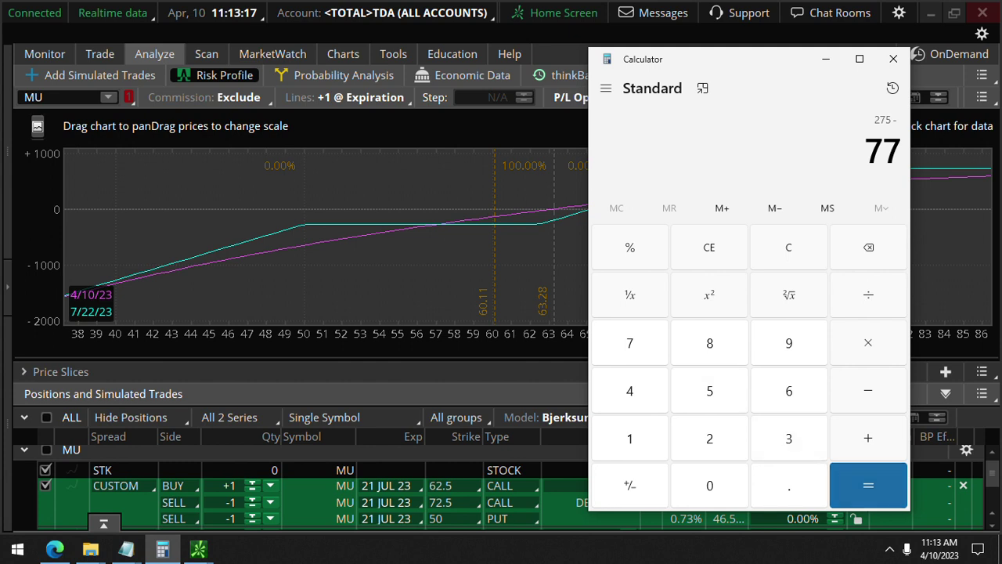
{"action": "key", "text": "Return"}
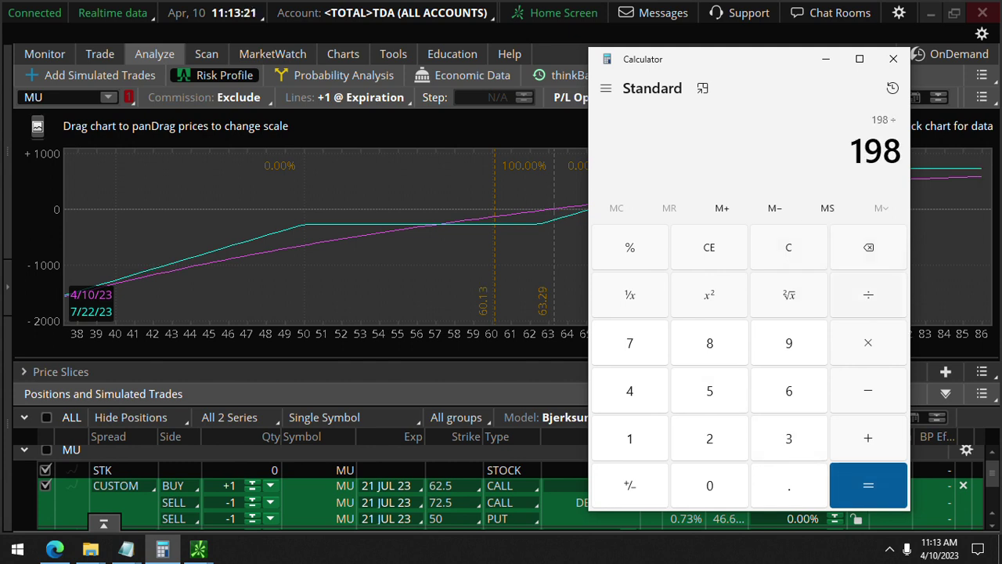
{"action": "type", "text": "77"}
{"action": "key", "text": "Return"}
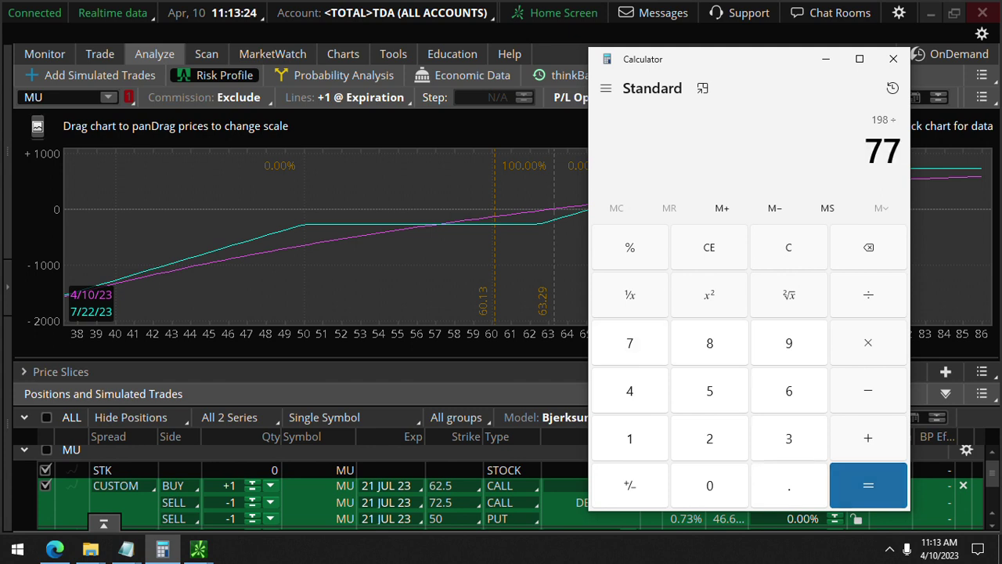
{"action": "type", "text": "*100"}
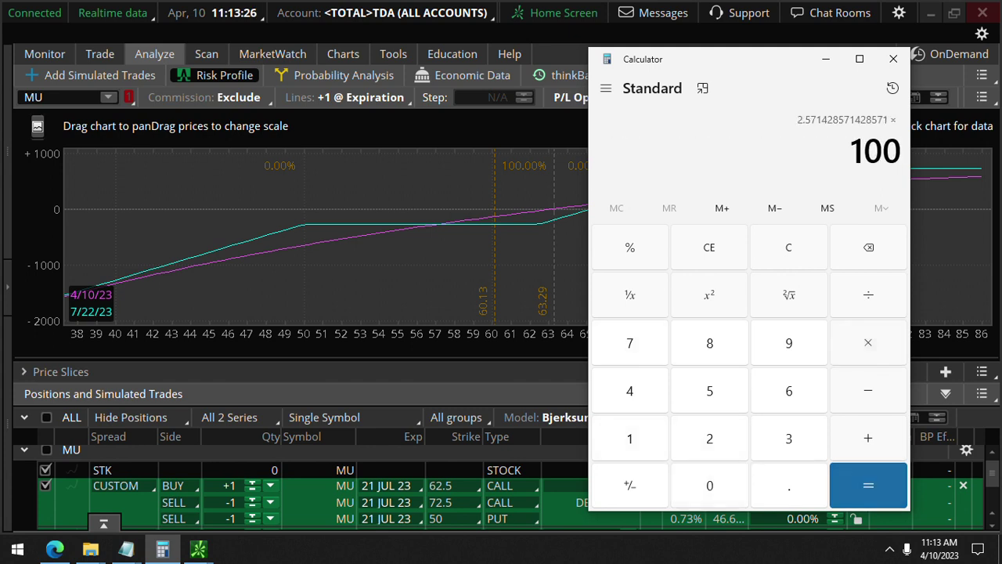
{"action": "key", "text": "Return"}
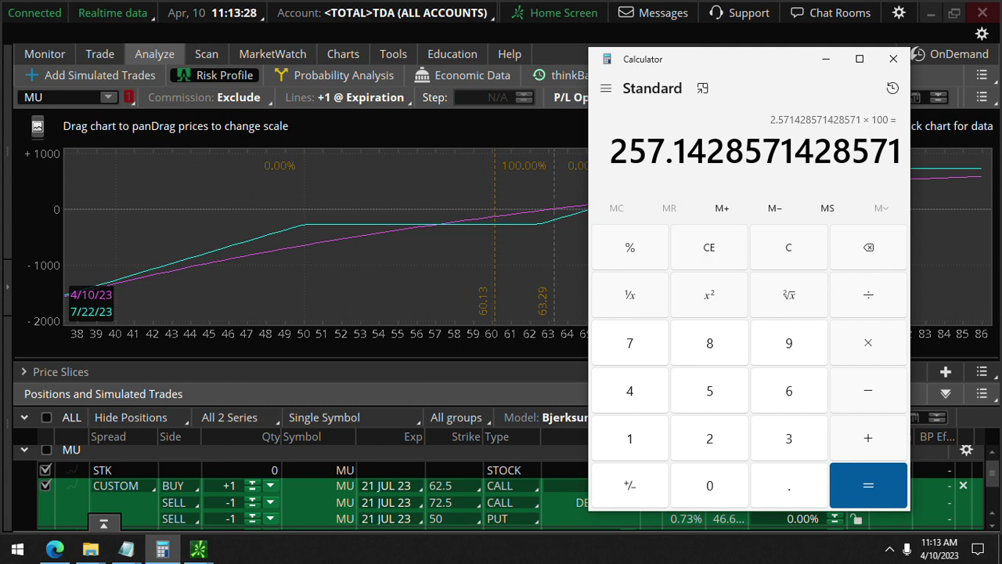
Step: Circle the whole-number part of the percentage result, clear the marking and close Calculator
{"action": "mouse_move", "coordinate": [576, 127]}
{"action": "left_mouse_down"}
{"action": "mouse_move", "coordinate": [688, 119]}
{"action": "mouse_move", "coordinate": [675, 184]}
{"action": "mouse_move", "coordinate": [600, 186]}
{"action": "mouse_move", "coordinate": [580, 135]}
{"action": "mouse_move", "coordinate": [586, 124]}
{"action": "left_mouse_up"}
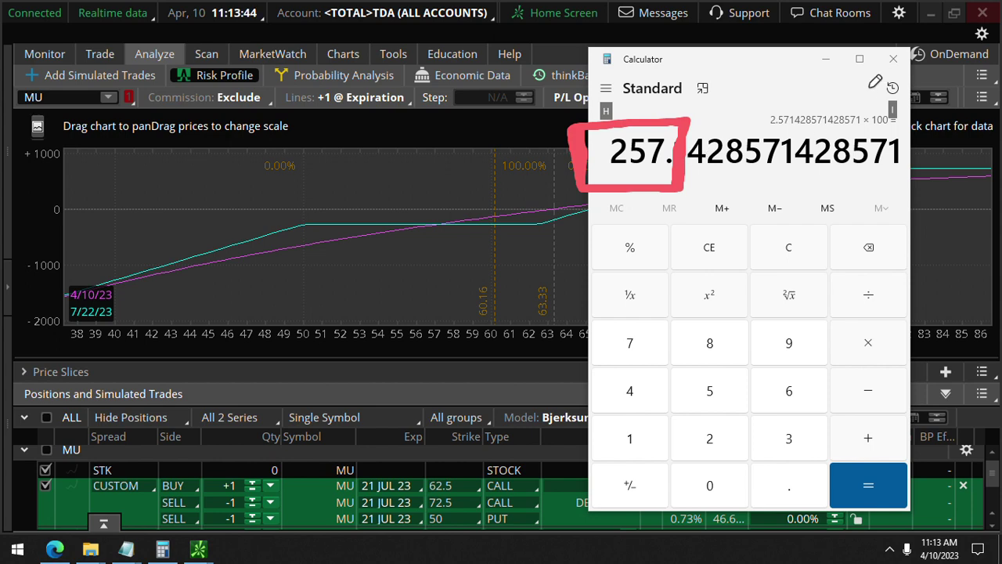
{"action": "key", "text": "Escape"}
{"action": "left_click", "coordinate": [894, 59]}
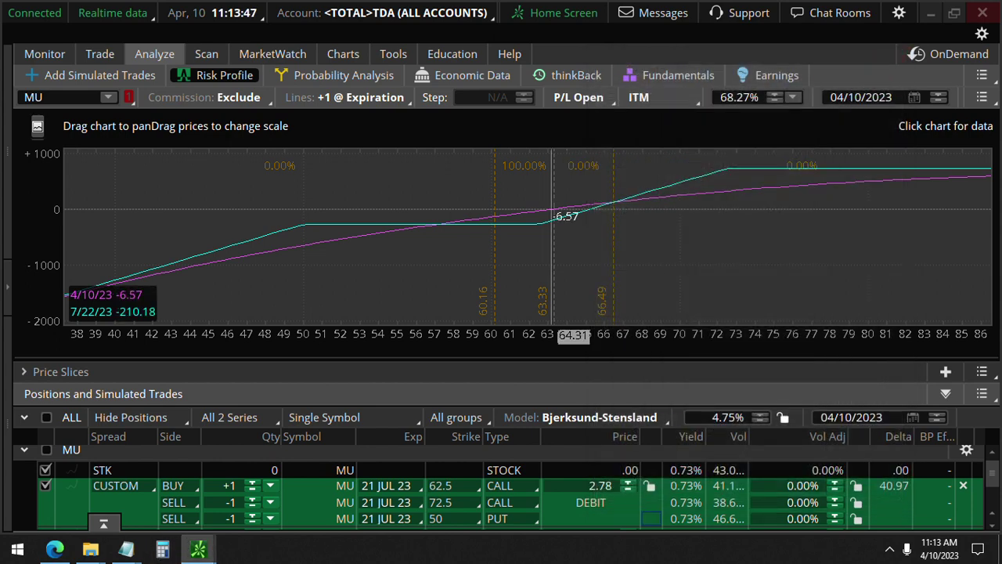
Step: Open the MU daily chart, underline the news headline about the largest percent increase since March 2022, and clear the marking
{"action": "mouse_move", "coordinate": [343, 54]}
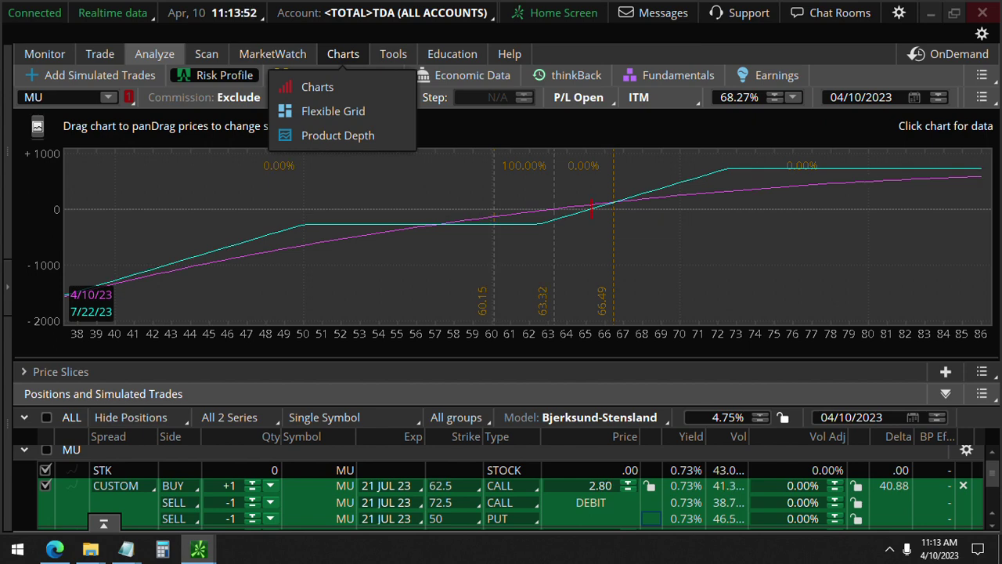
{"action": "left_click", "coordinate": [317, 87]}
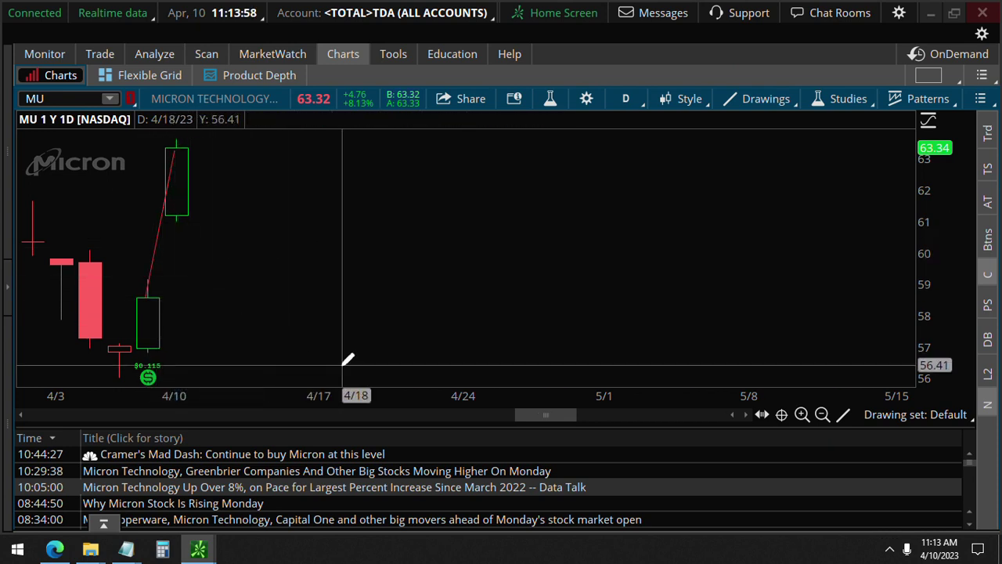
{"action": "left_click_drag", "start_coordinate": [33, 243], "coordinate": [695, 255]}
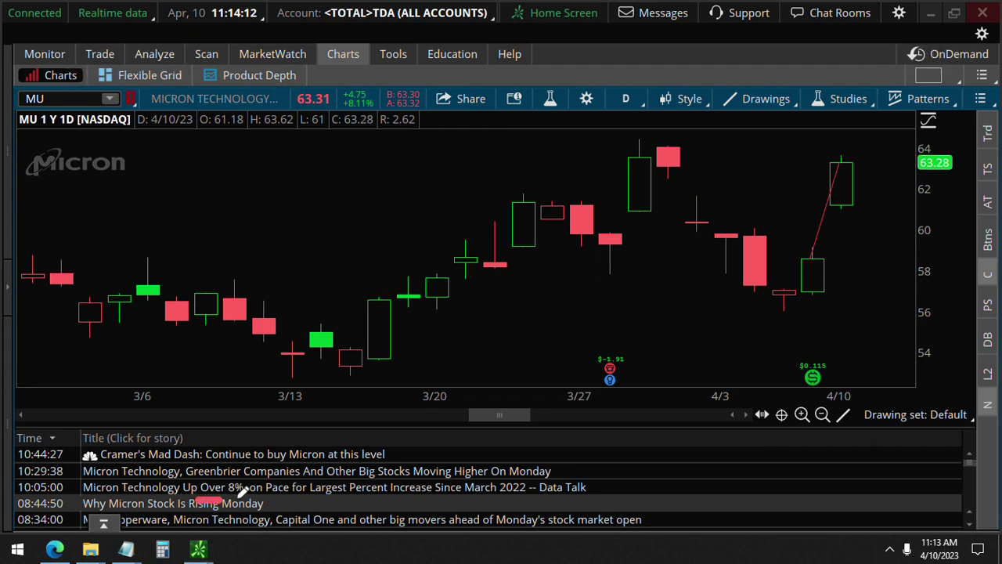
{"action": "left_click_drag", "start_coordinate": [194, 503], "coordinate": [552, 498]}
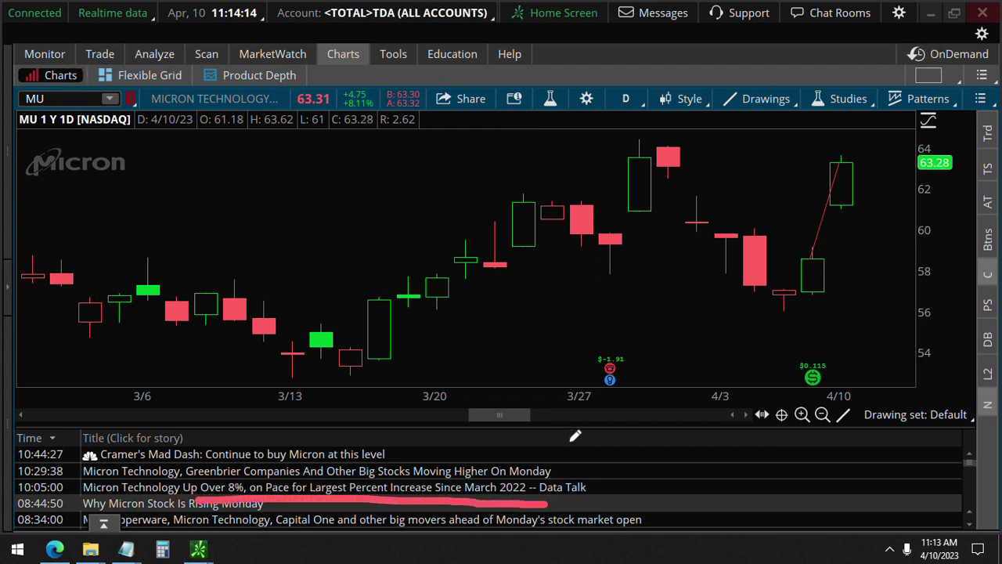
{"action": "key", "text": "Escape"}
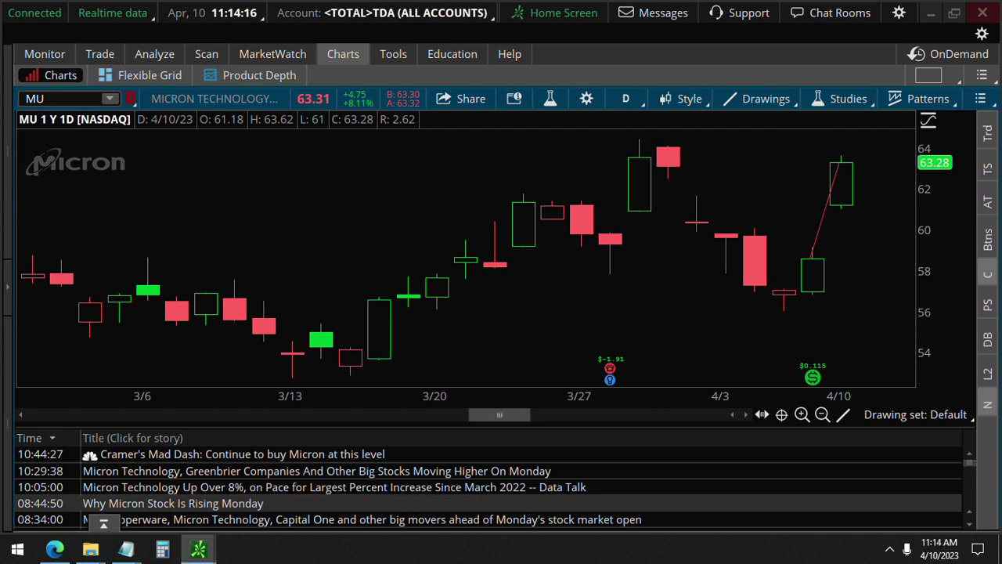
Step: Box MU's last price and its net and percent change above the chart, and clear the marking
{"action": "left_click_drag", "start_coordinate": [499, 414], "coordinate": [530, 414]}
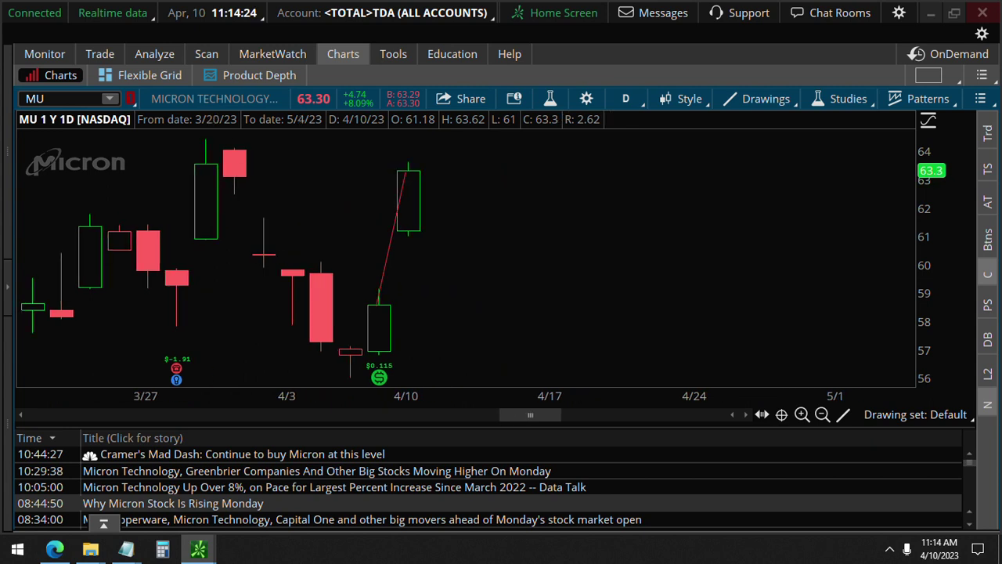
{"action": "left_click_drag", "start_coordinate": [530, 414], "coordinate": [531, 415]}
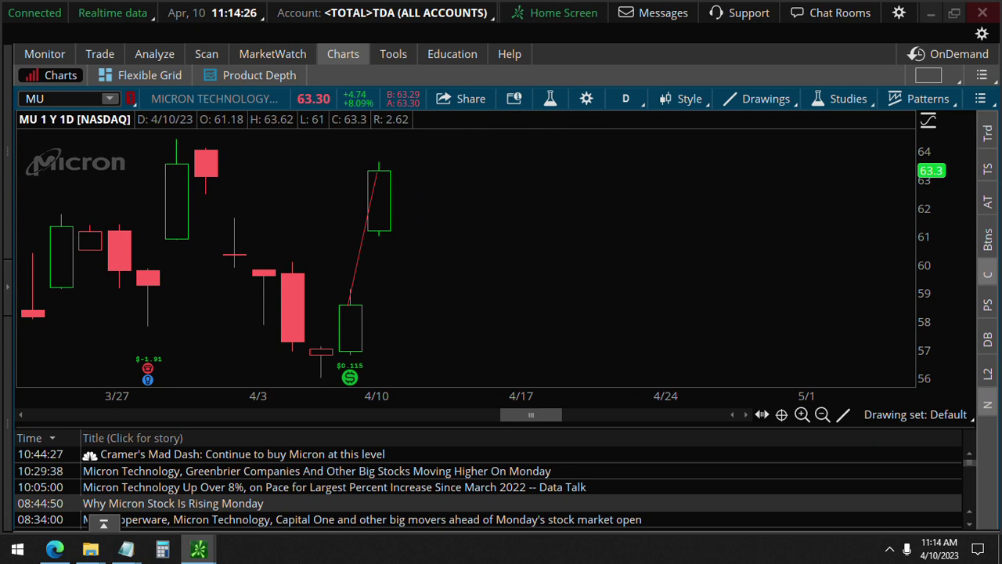
{"action": "mouse_move", "coordinate": [321, 115]}
{"action": "left_mouse_down"}
{"action": "mouse_move", "coordinate": [382, 114]}
{"action": "mouse_move", "coordinate": [383, 74]}
{"action": "mouse_move", "coordinate": [283, 82]}
{"action": "mouse_move", "coordinate": [293, 115]}
{"action": "mouse_move", "coordinate": [377, 112]}
{"action": "left_mouse_up"}
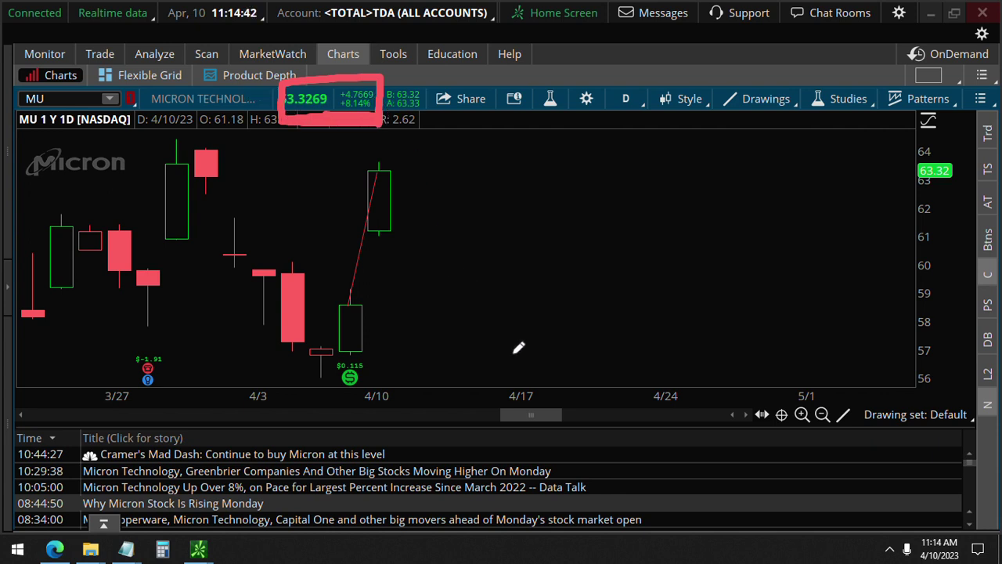
{"action": "key", "text": "ctrl+z"}
{"action": "key", "text": "ctrl+z"}
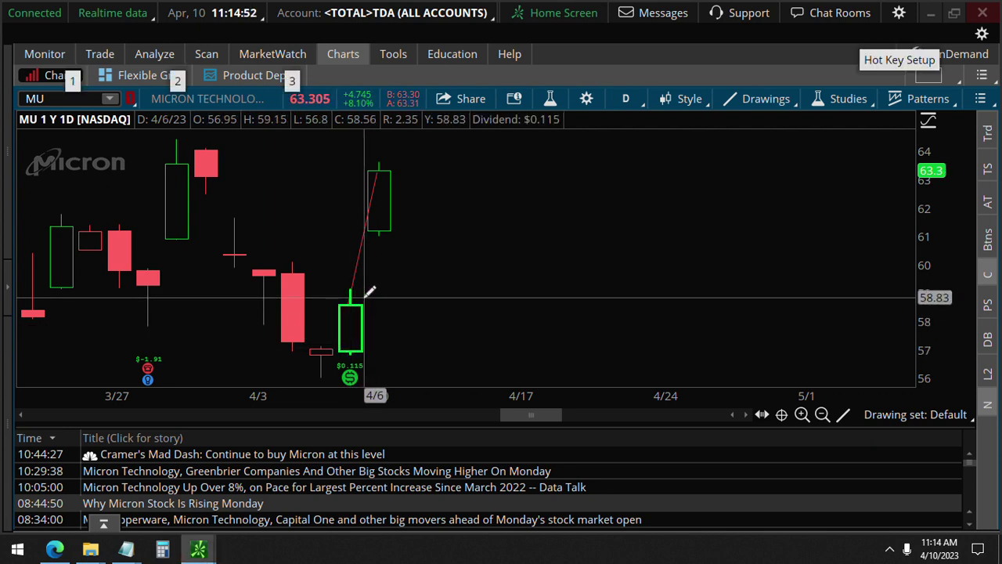
Step: Circle the 4/6/23 candle on the MU chart and draw an arrow from it up to the 4/10/23 candle
{"action": "mouse_move", "coordinate": [370, 294]}
{"action": "left_mouse_down"}
{"action": "mouse_move", "coordinate": [366, 285]}
{"action": "mouse_move", "coordinate": [337, 353]}
{"action": "mouse_move", "coordinate": [367, 273]}
{"action": "mouse_move", "coordinate": [383, 157]}
{"action": "mouse_move", "coordinate": [376, 163]}
{"action": "mouse_move", "coordinate": [424, 211]}
{"action": "mouse_move", "coordinate": [349, 199]}
{"action": "mouse_move", "coordinate": [366, 172]}
{"action": "left_mouse_up"}
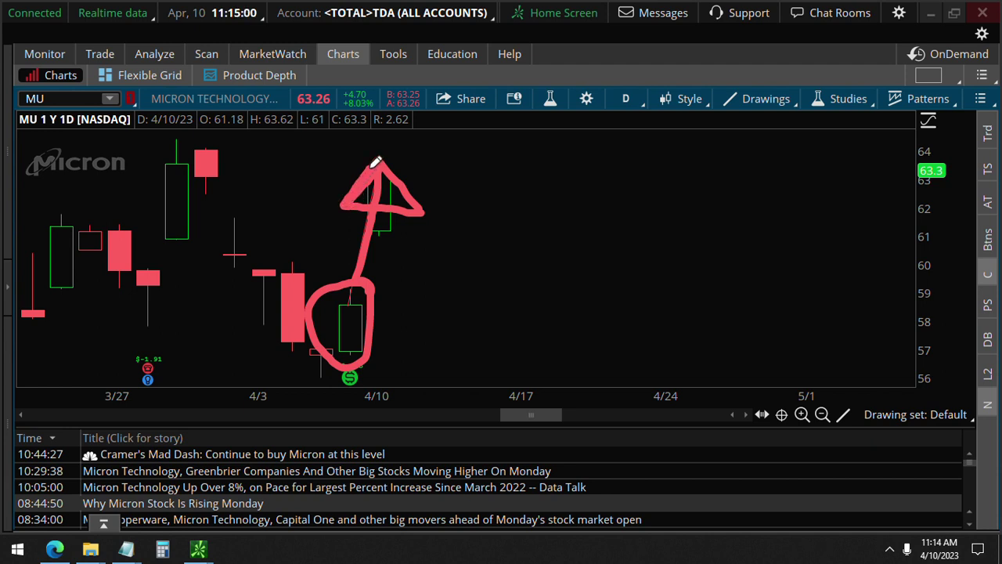